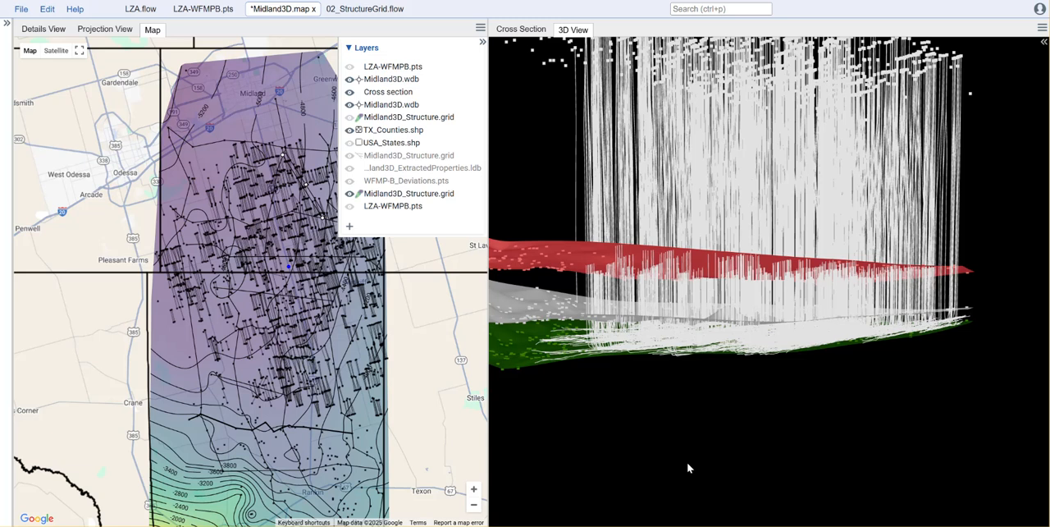
Step: Collapse the map's layer list, zoom the map out, and switch the right pane to the cross section
left_click(483, 43)
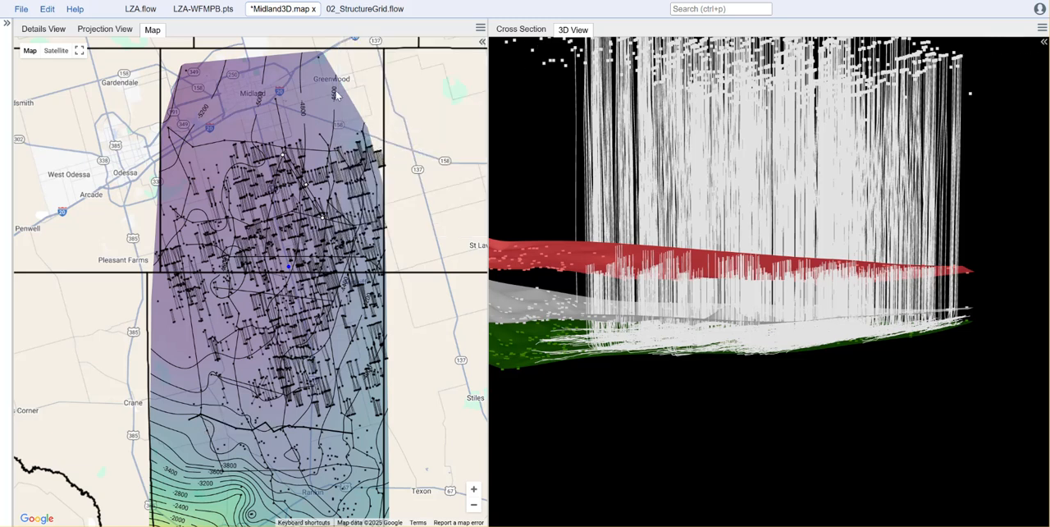
scroll(421, 351, "down", 1)
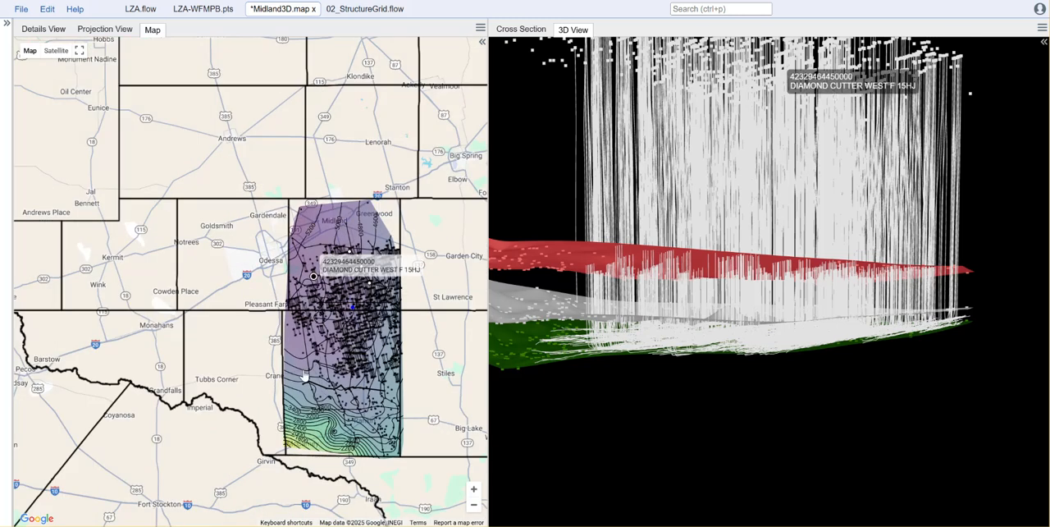
left_click(526, 35)
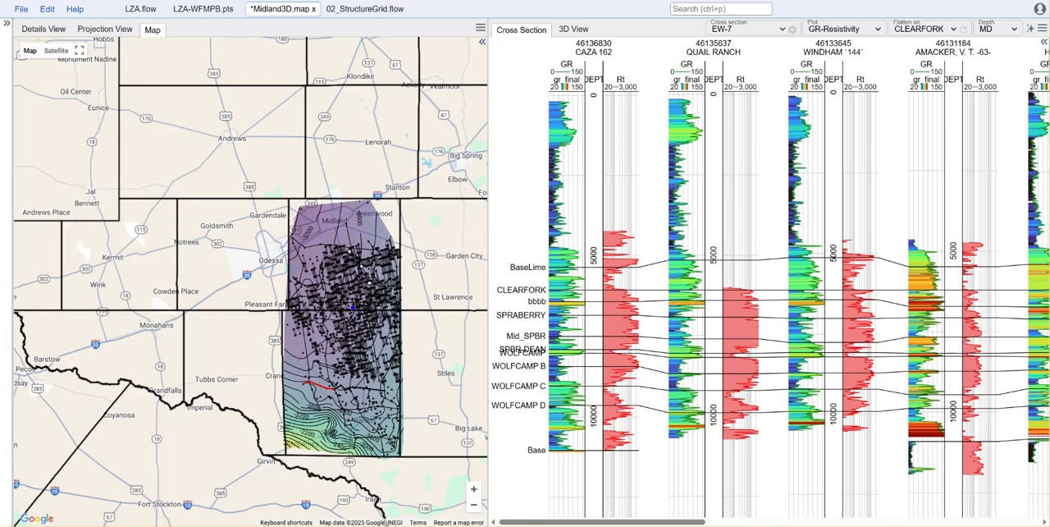
Step: Review the PointsInput, TopsToTVD and TopsToStructure steps of the 02_StructureGrid flow, then close that flow
left_click(369, 10)
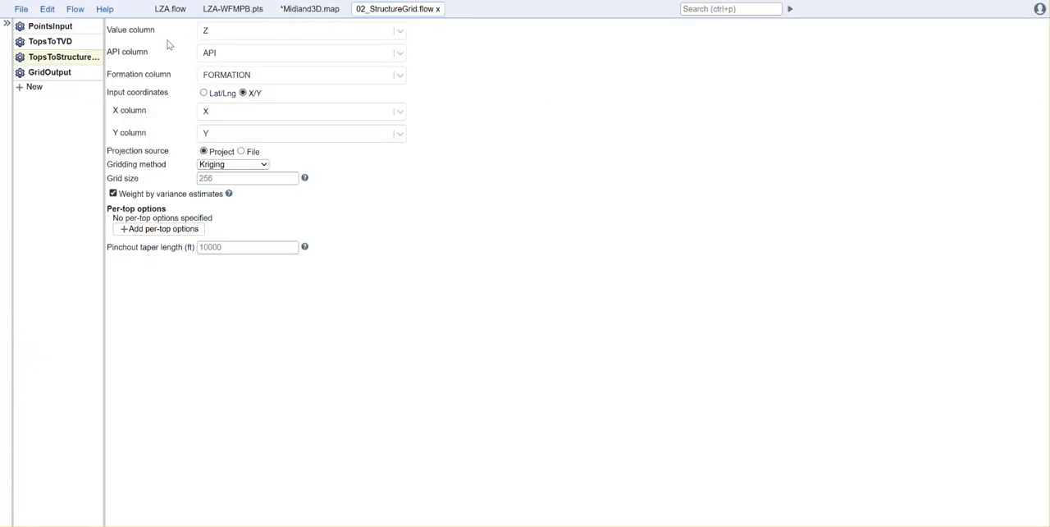
left_click(61, 27)
left_click(62, 39)
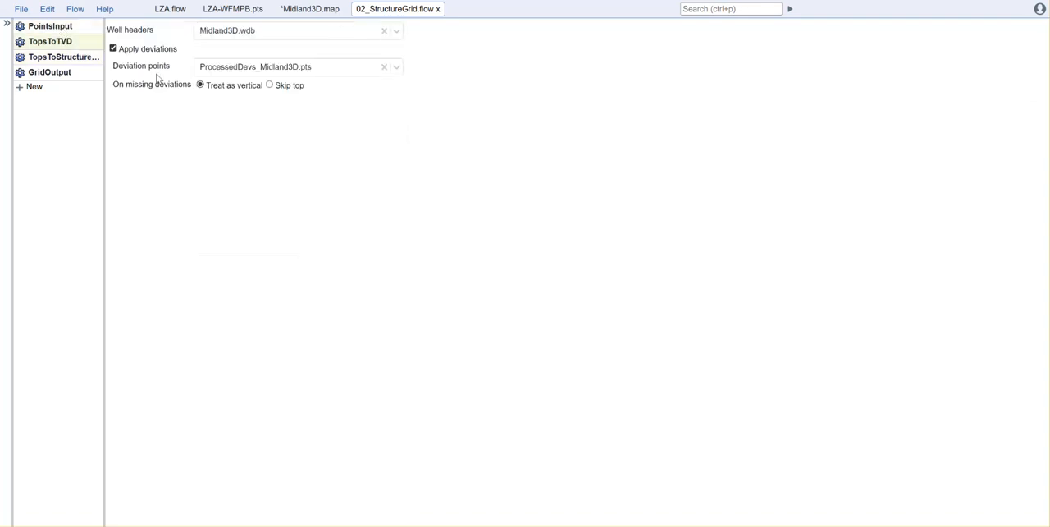
left_click(58, 57)
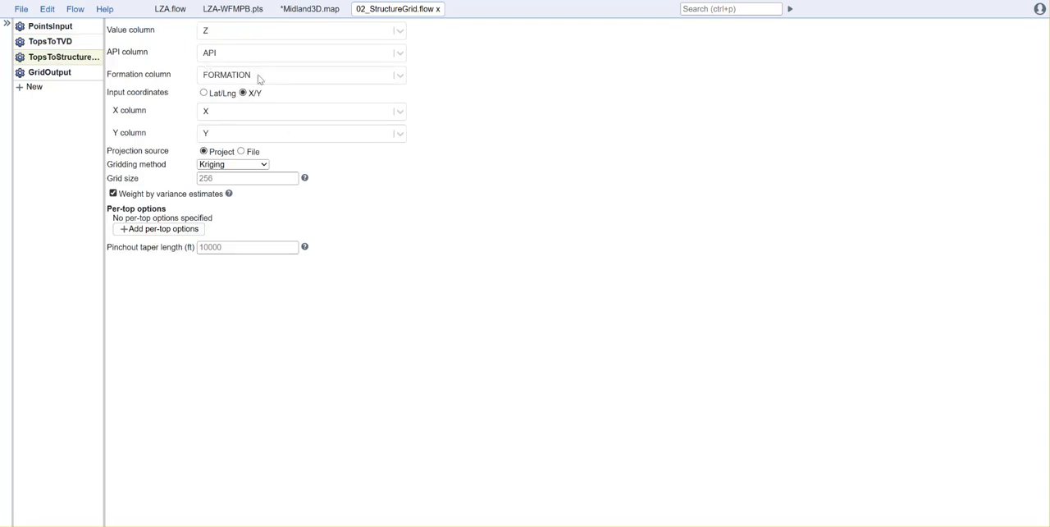
left_click(439, 9)
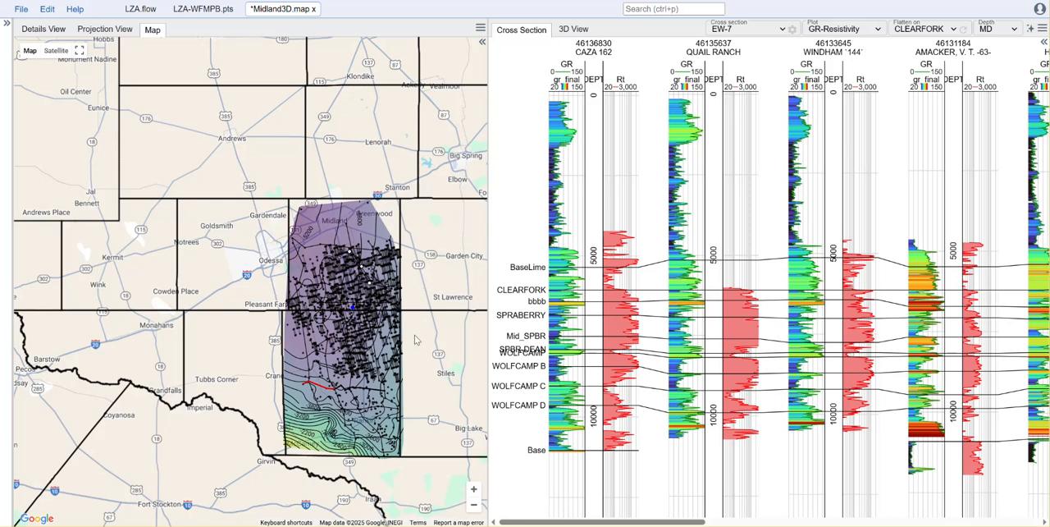
Step: Hide the WFMP-B_Deviations layer in the 3D view to inspect the structure surfaces
left_click(577, 29)
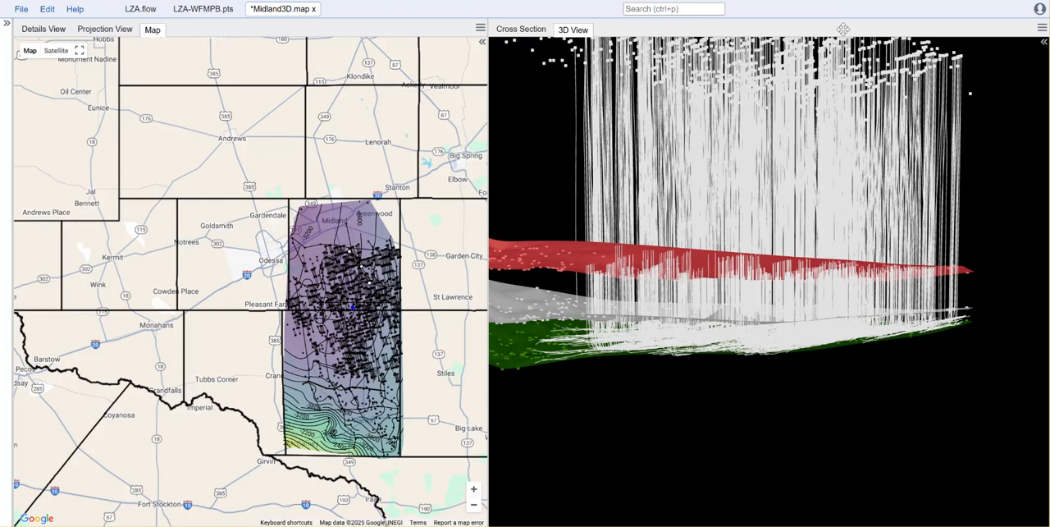
left_click(1044, 43)
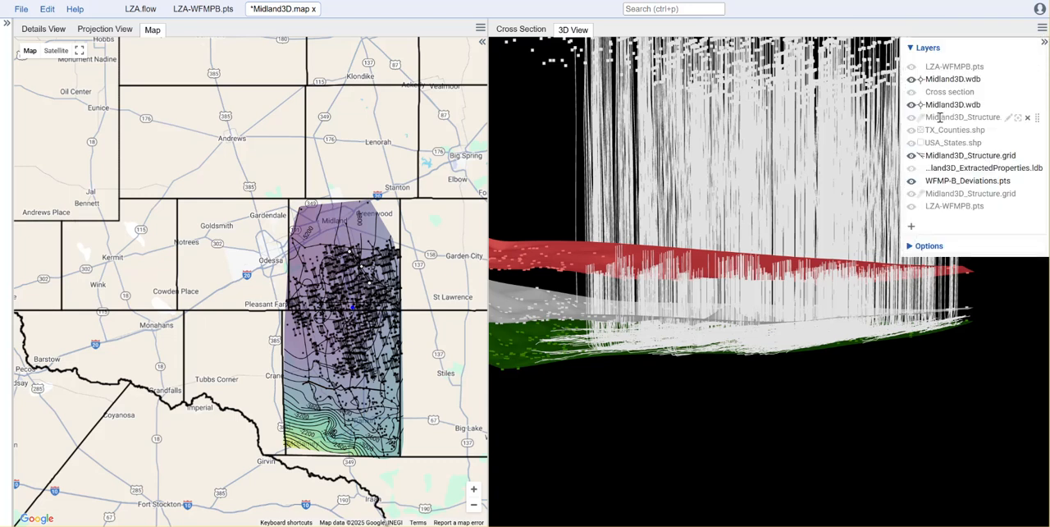
left_click(911, 183)
left_click_drag(941, 340, 888, 341)
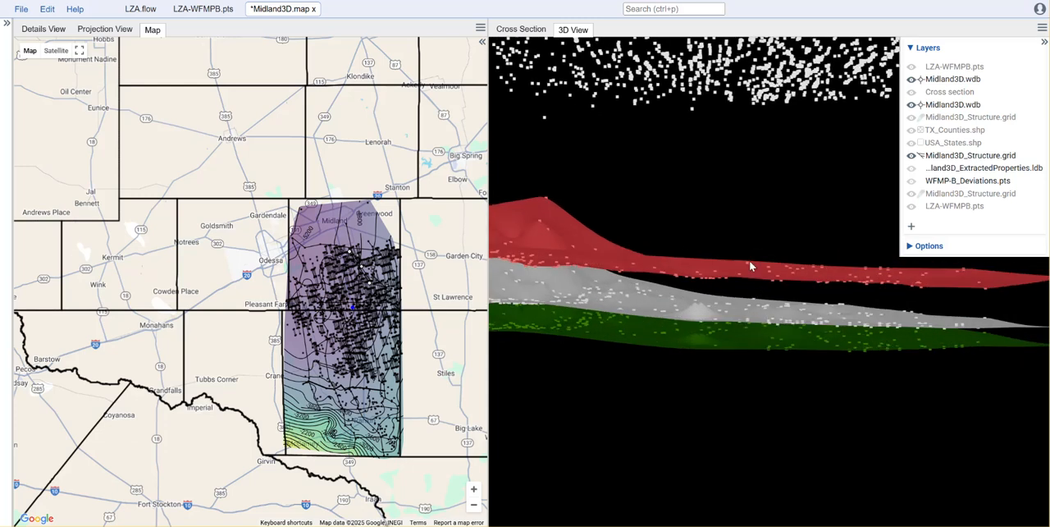
left_click_drag(721, 382, 774, 427)
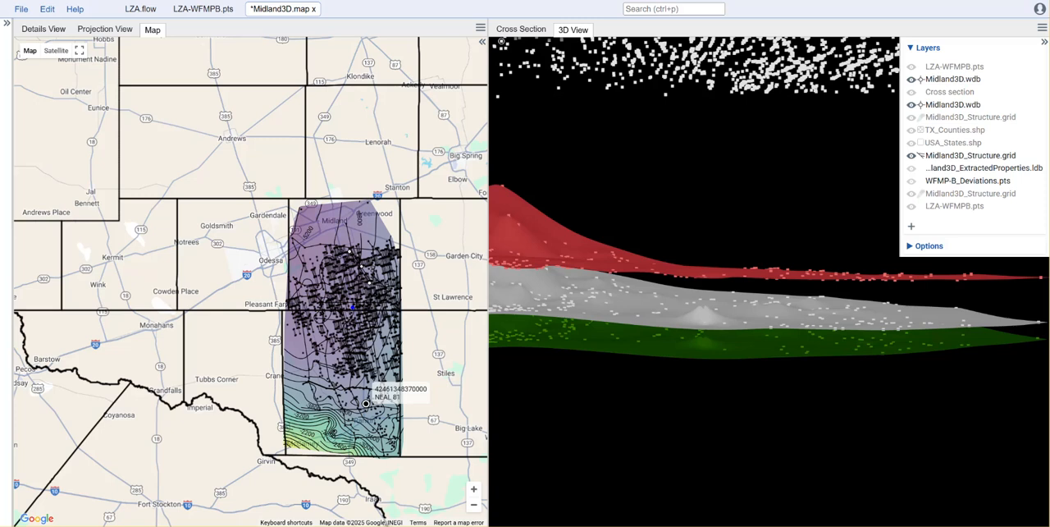
Step: Review the ZoneLookup, Python, PointsOutput, MergeWellHeaders and PointsSelect steps of the LZA flow
left_click(144, 11)
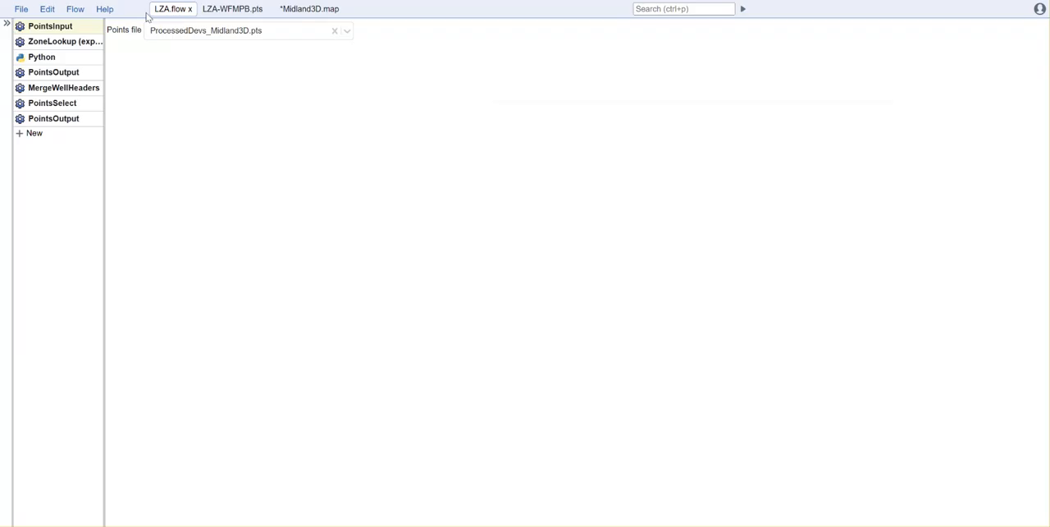
left_click(63, 41)
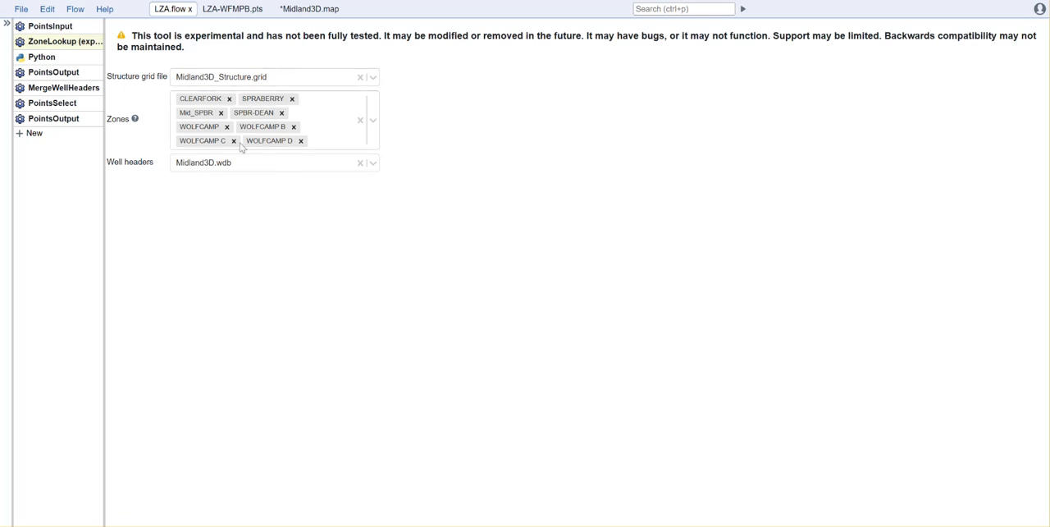
left_click(65, 65)
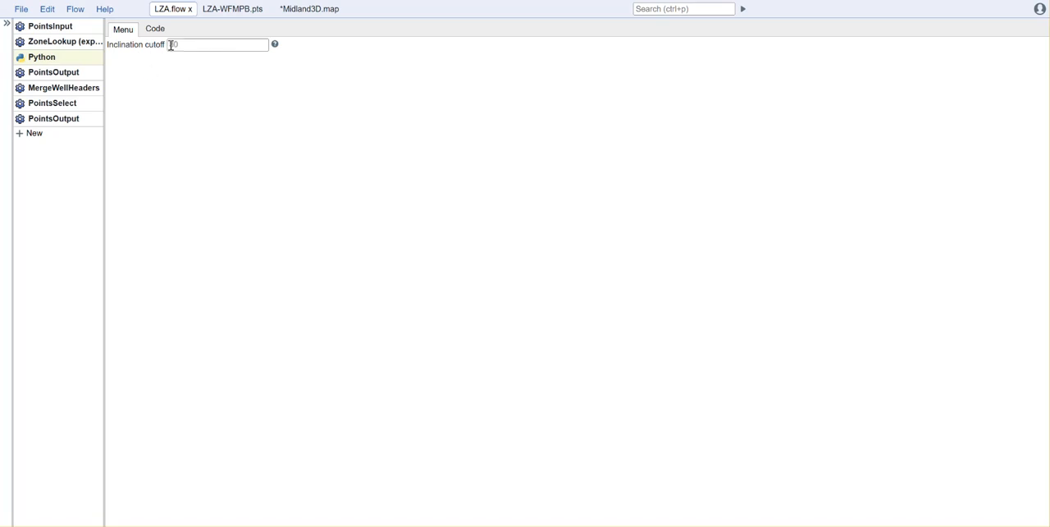
left_click(66, 74)
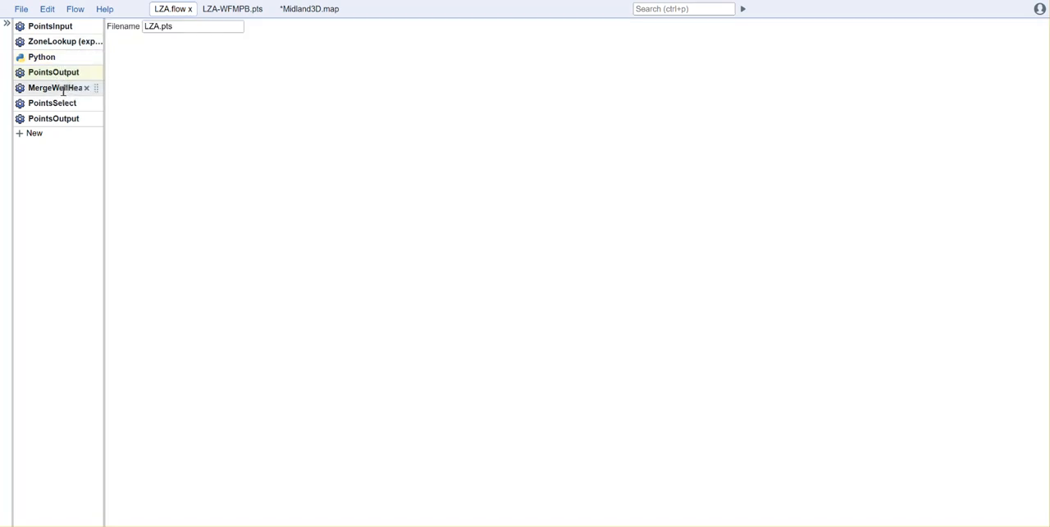
left_click(62, 91)
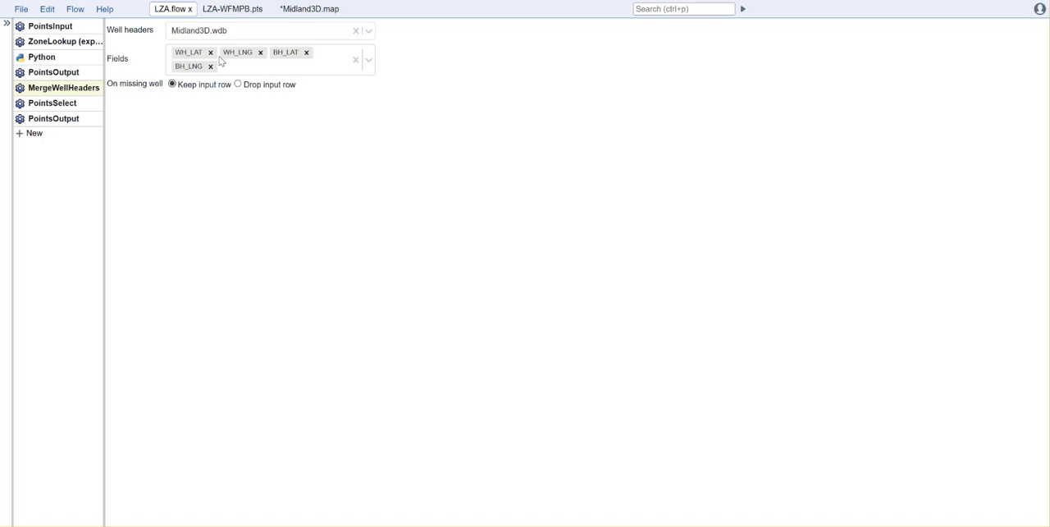
left_click(66, 105)
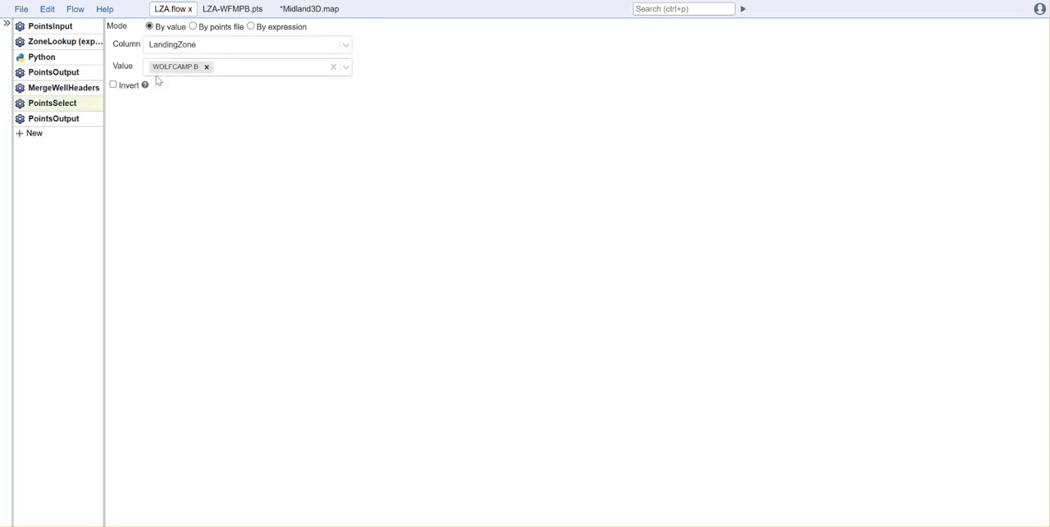
Step: Inspect the LZA-WFMPB.pts point table, then close it and the LZA flow
left_click(243, 15)
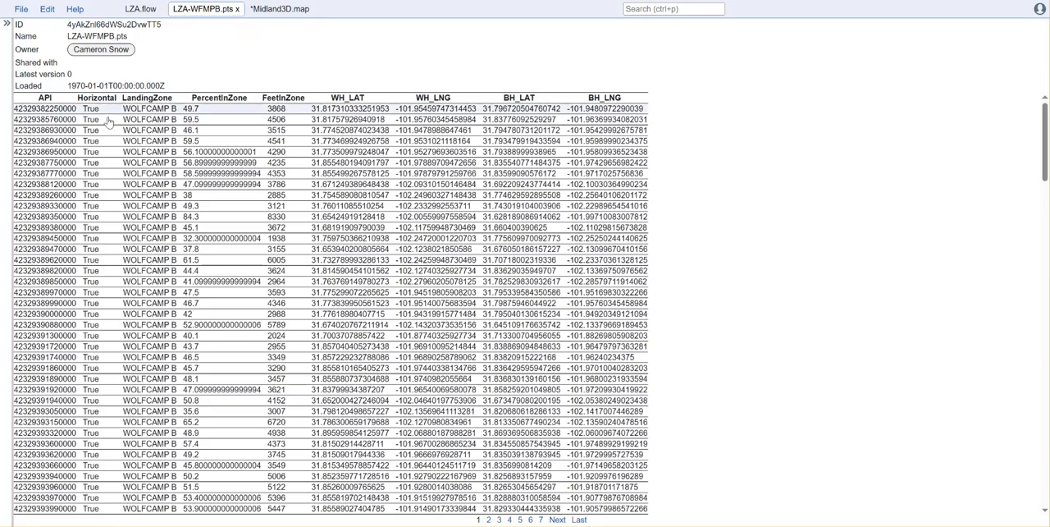
scroll(167, 157, "up", 3, "ctrl")
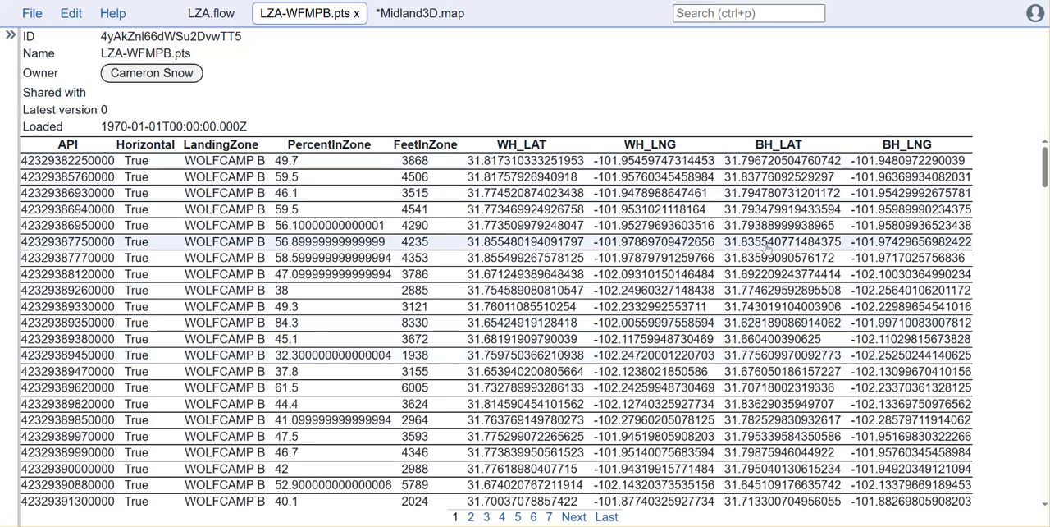
left_click(357, 14)
left_click(285, 14)
Step: Shrink the page zoom and show the WFMP-B_Deviations layer again in the 3D view
key("ctrl+minus")
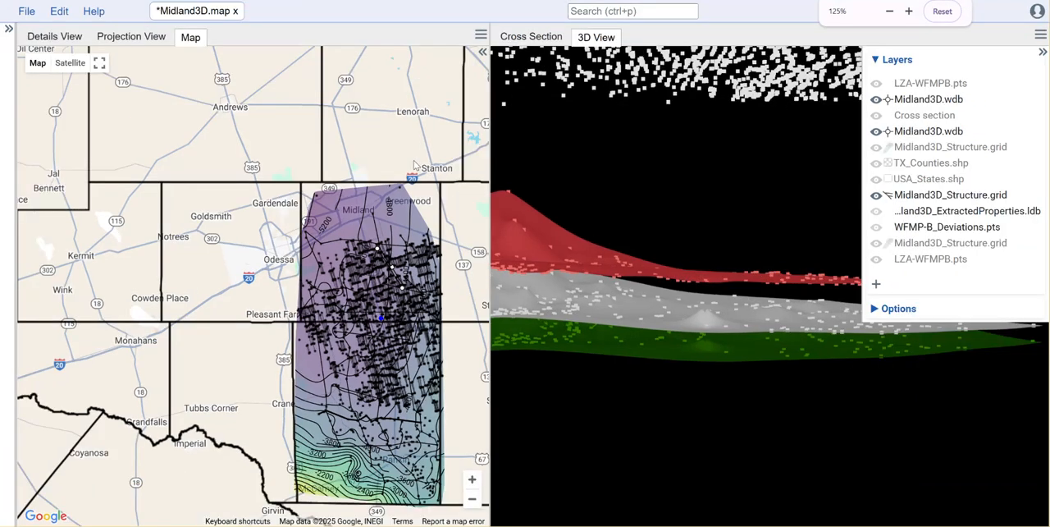
key("ctrl+minus")
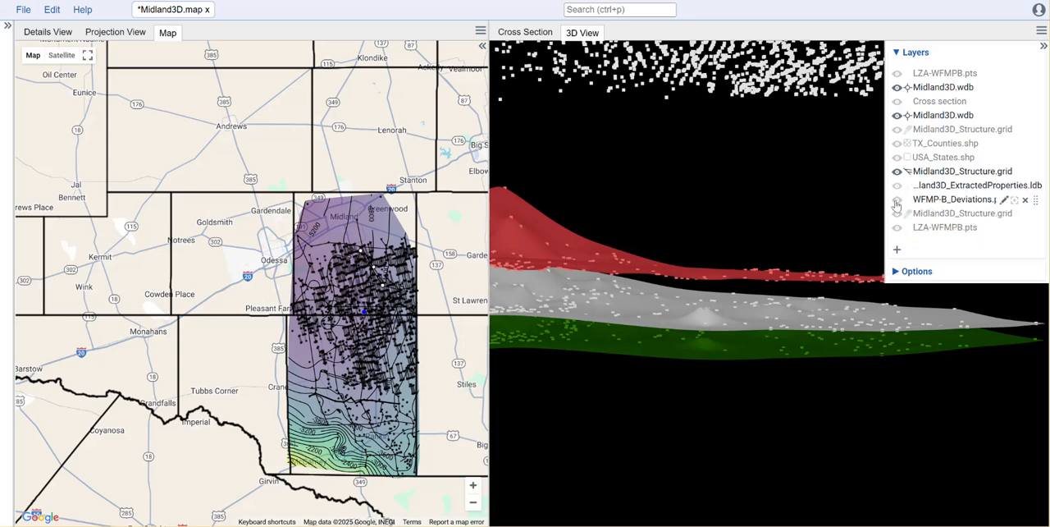
left_click(897, 201)
left_click_drag(841, 388, 813, 386)
scroll(691, 426, "up", 4)
left_click_drag(708, 458, 737, 339)
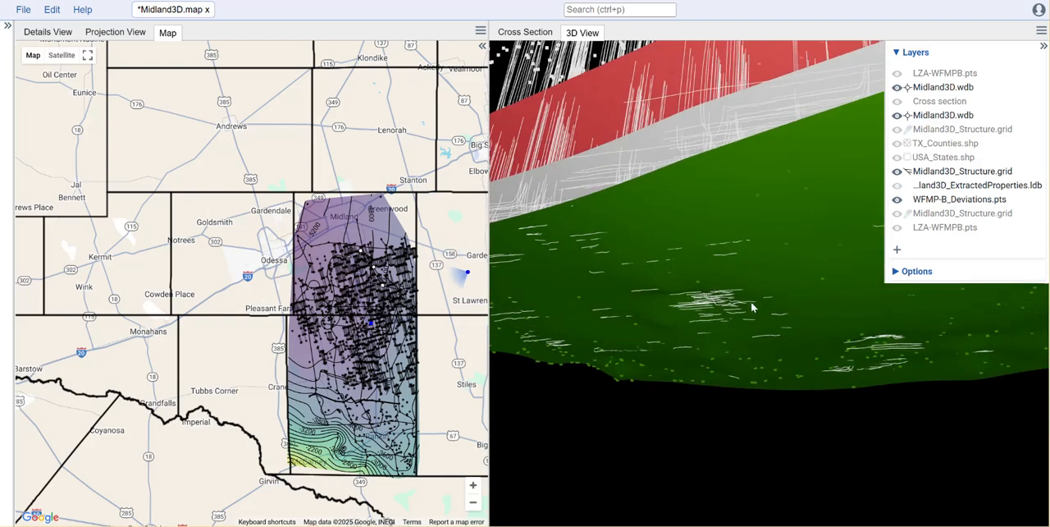
left_click_drag(713, 332, 747, 388)
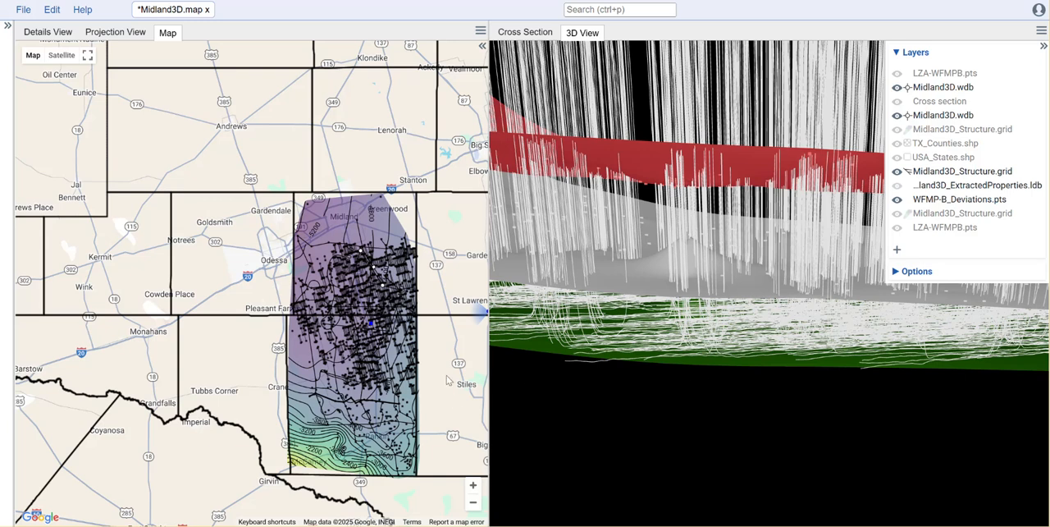
Step: Open the map's Midland3D.wdb well marker layer settings and close them without changes
left_click_drag(444, 375, 377, 277)
scroll(376, 277, "up", 1)
scroll(376, 281, "down", 2)
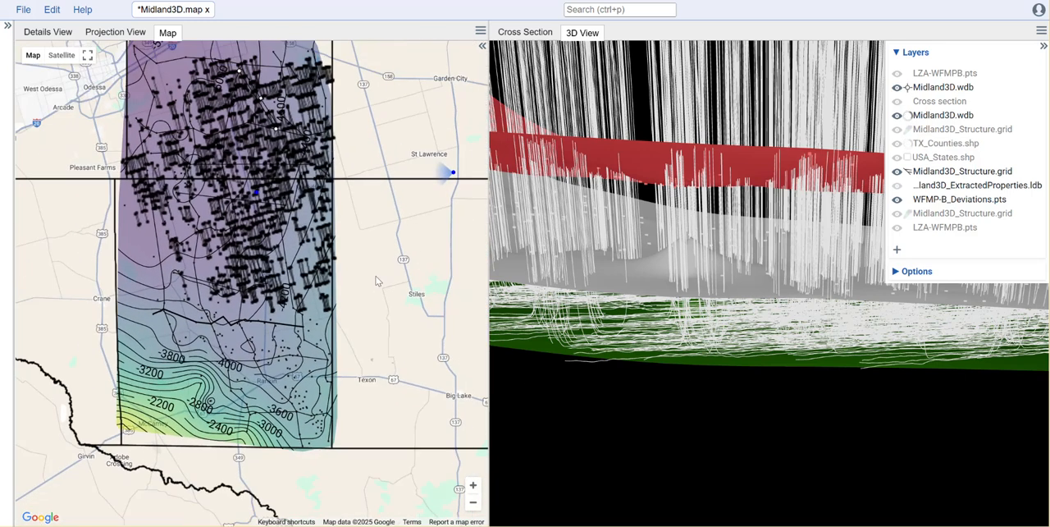
left_click(484, 47)
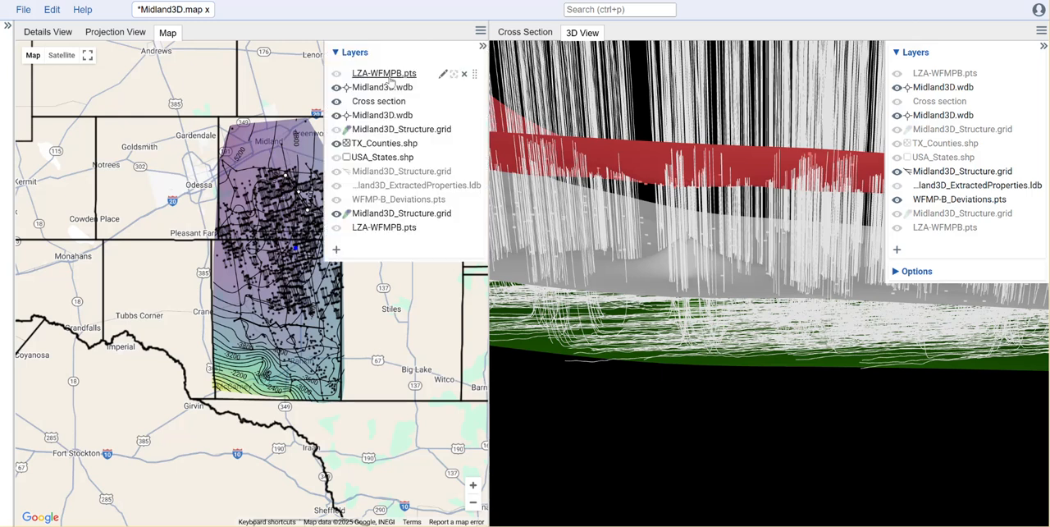
left_click(443, 87)
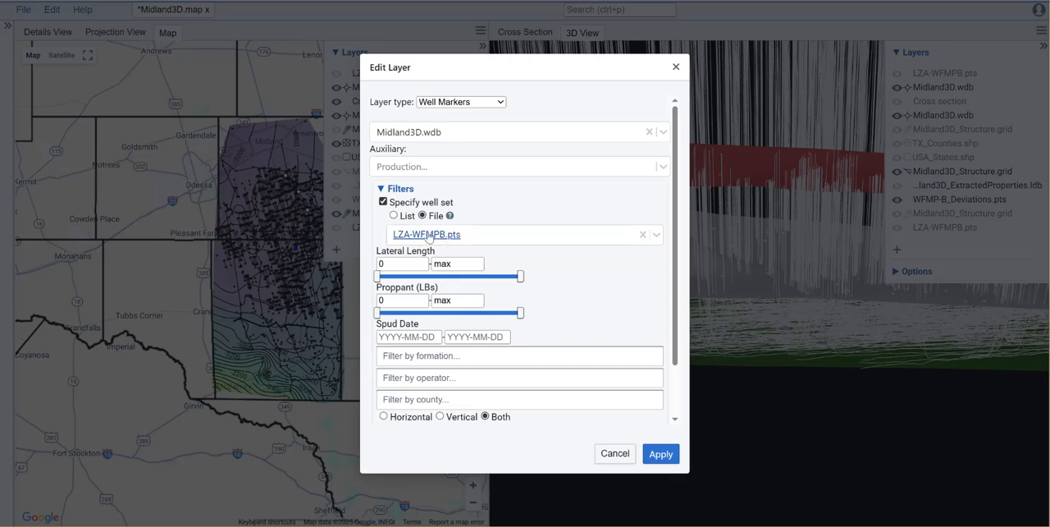
left_click(614, 453)
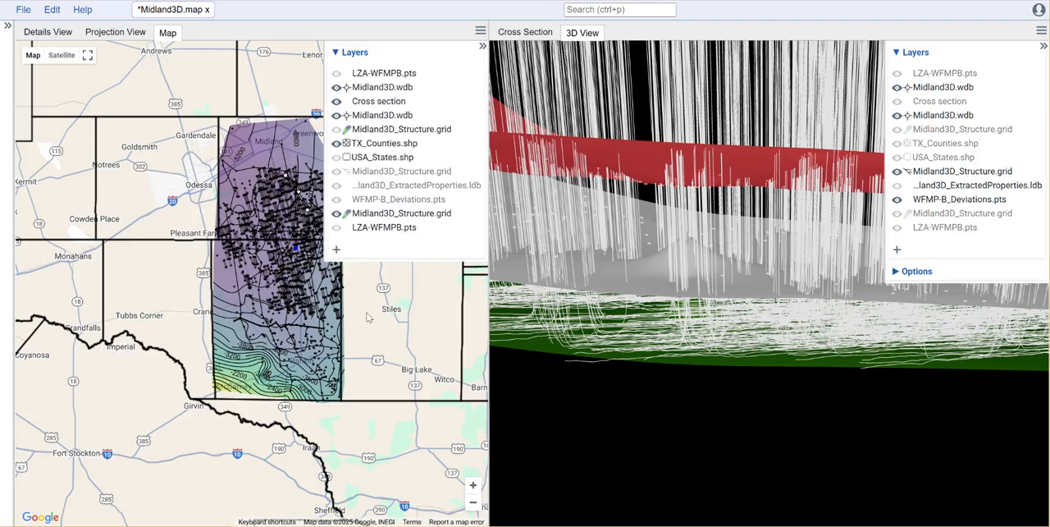
Step: Turn on the LZA-WFMPB.pts bubble layer on the map and zoom in on the well bubbles
left_click_drag(369, 325, 310, 354)
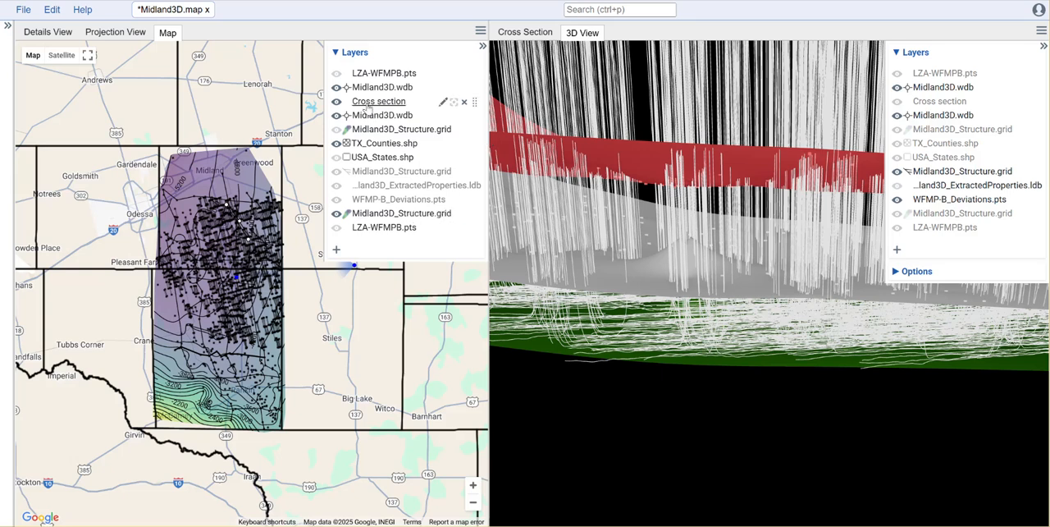
left_click(338, 74)
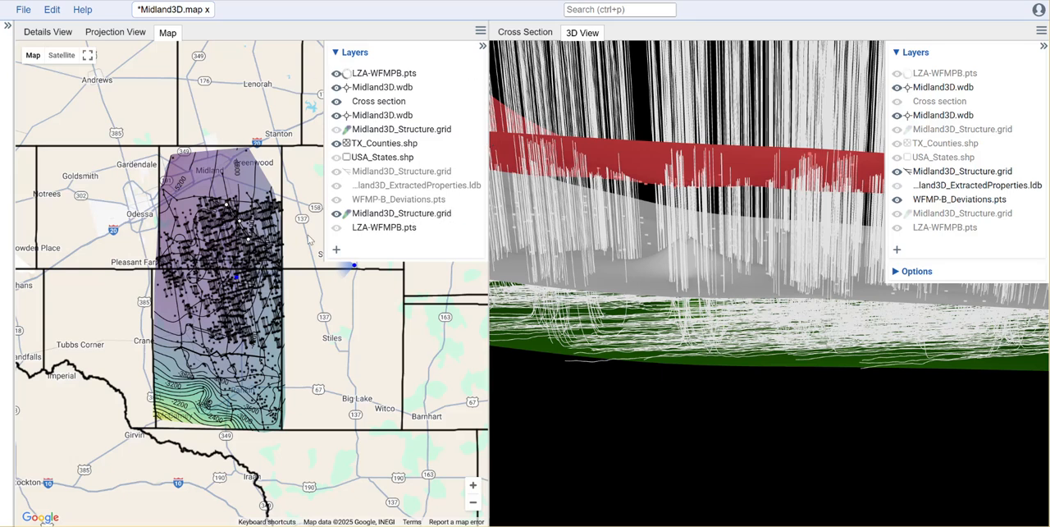
scroll(283, 312, "up", 1)
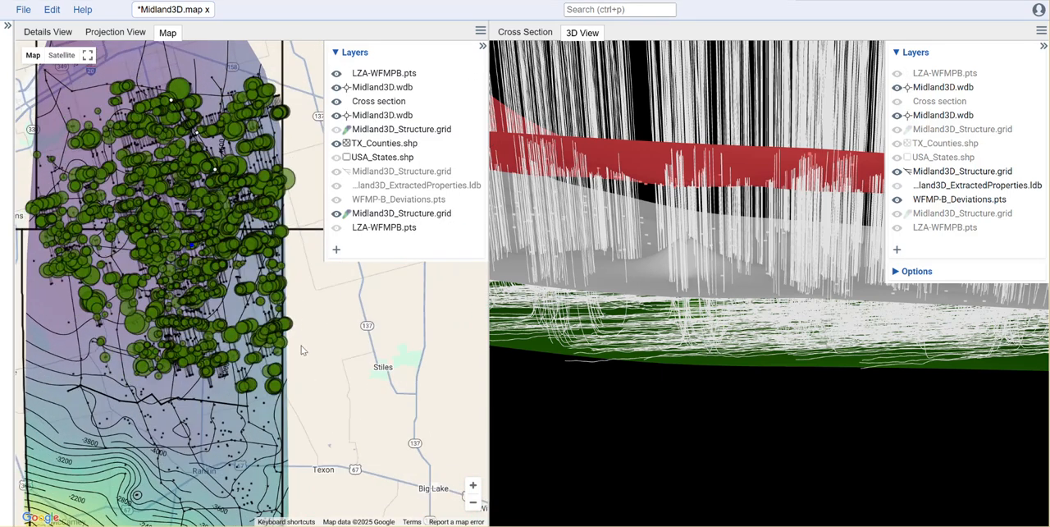
scroll(296, 365, "up", 2)
scroll(292, 390, "down", 1)
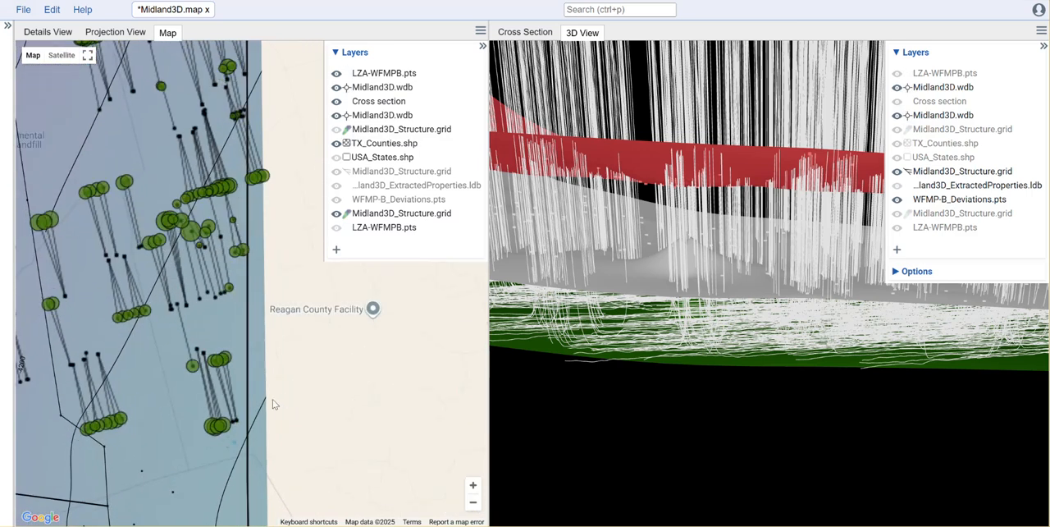
left_click_drag(316, 406, 390, 381)
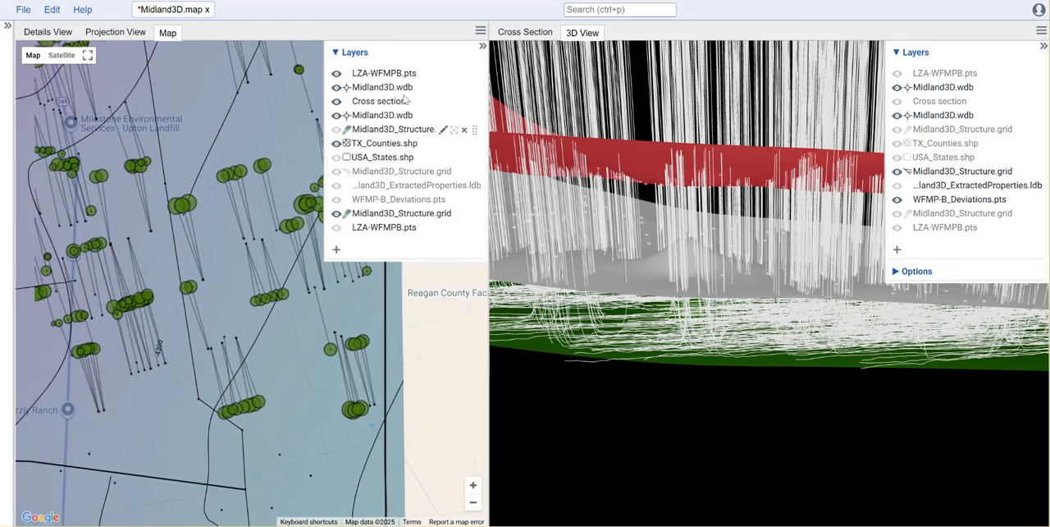
Step: Open the LZA-WFMPB.pts bubble plot layer settings, close them, and examine the bubbles up close
left_click(446, 74)
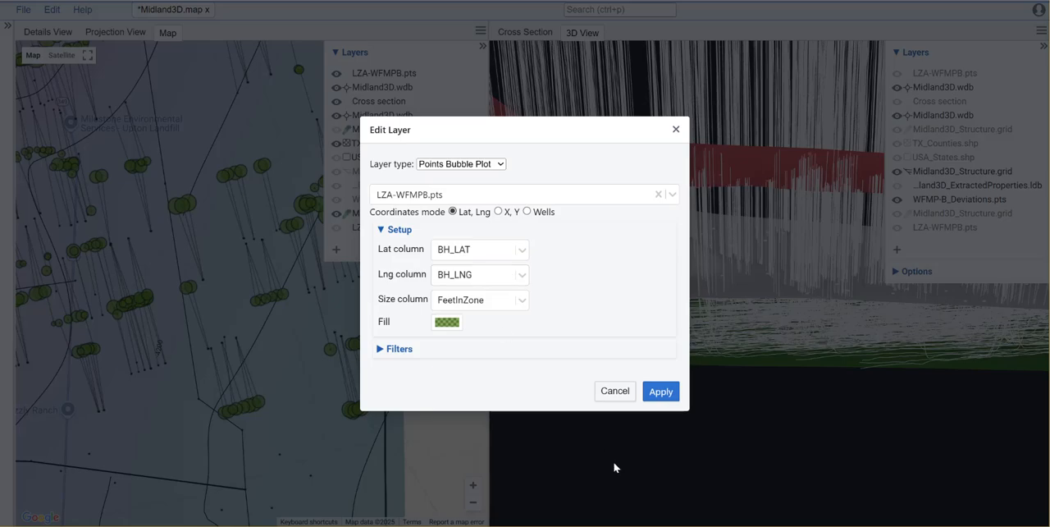
left_click(618, 394)
left_click_drag(285, 264, 191, 273)
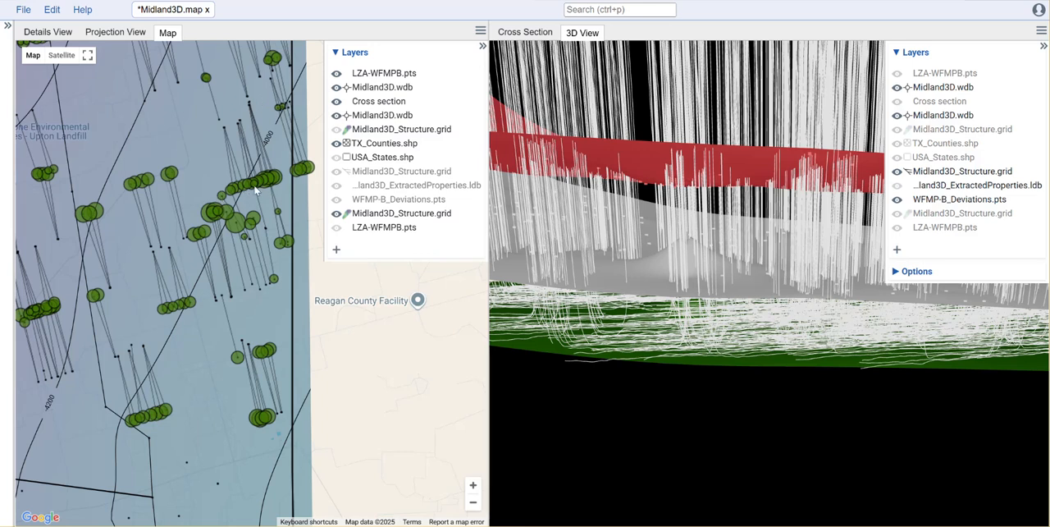
scroll(256, 188, "up", 3)
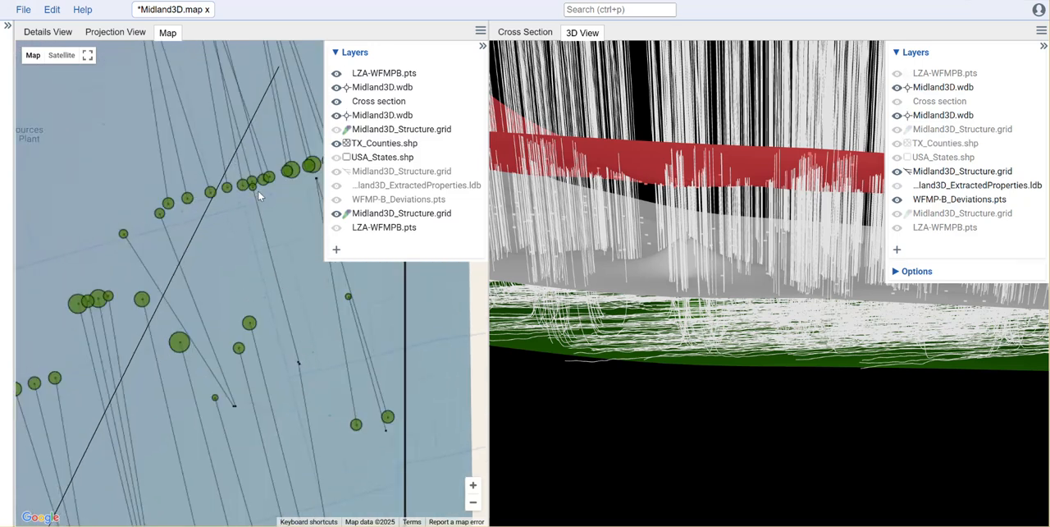
Step: Turn on the second LZA-WFMPB.pts layer on the map and zoom in on its labeled well points
scroll(259, 191, "down", 3)
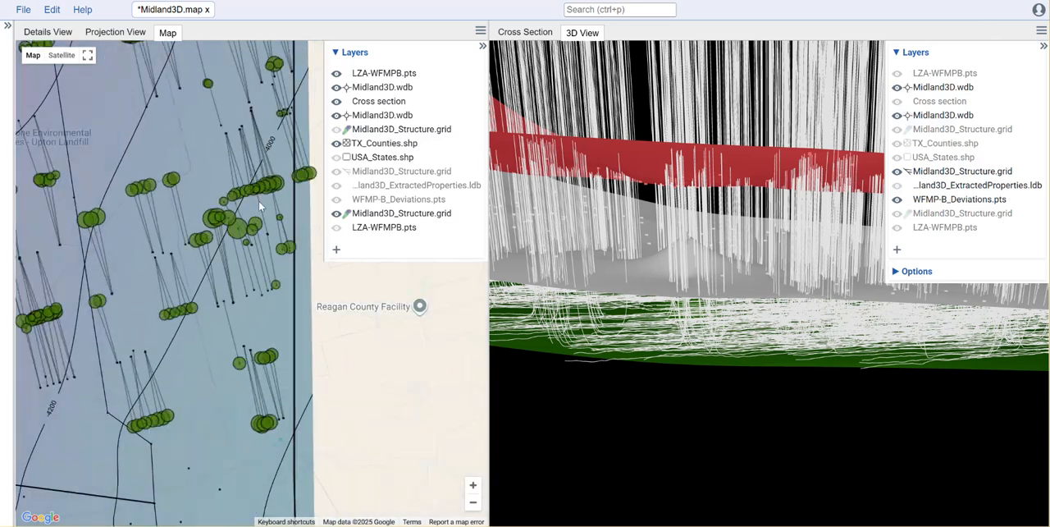
scroll(258, 200, "down", 3)
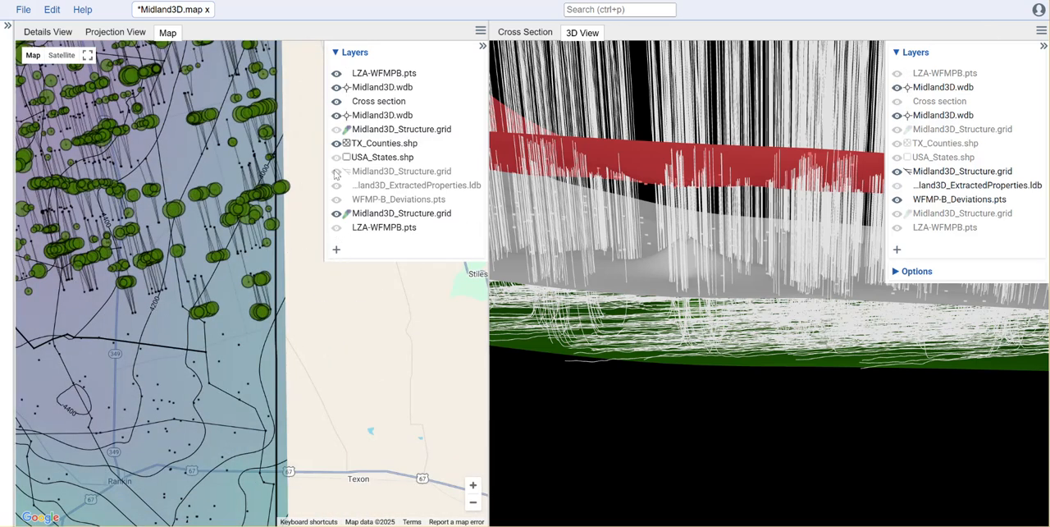
left_click(336, 229)
scroll(224, 361, "up", 4)
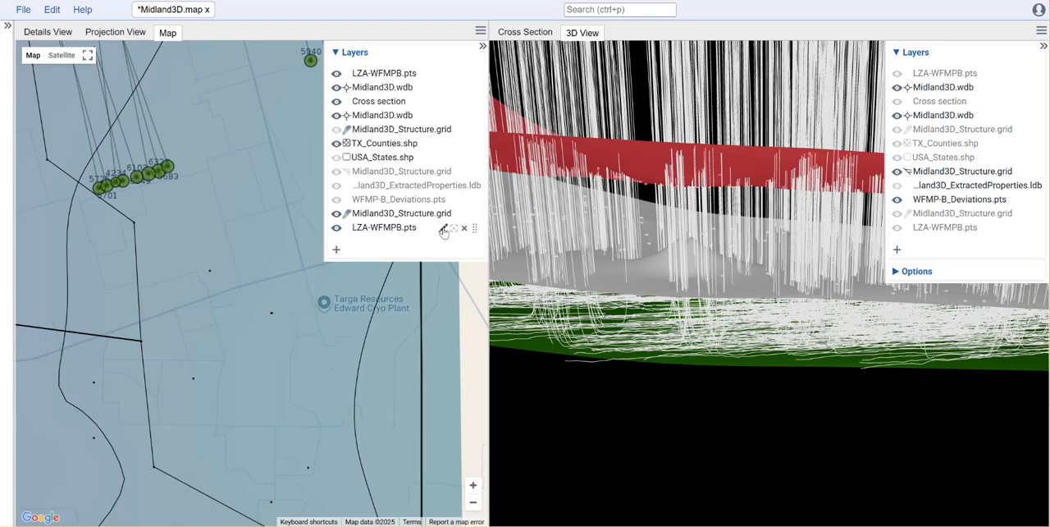
Step: Apply the second LZA-WFMPB.pts points scatter plot settings with FeetInZone labels and examine the labeled points up close
left_click(440, 230)
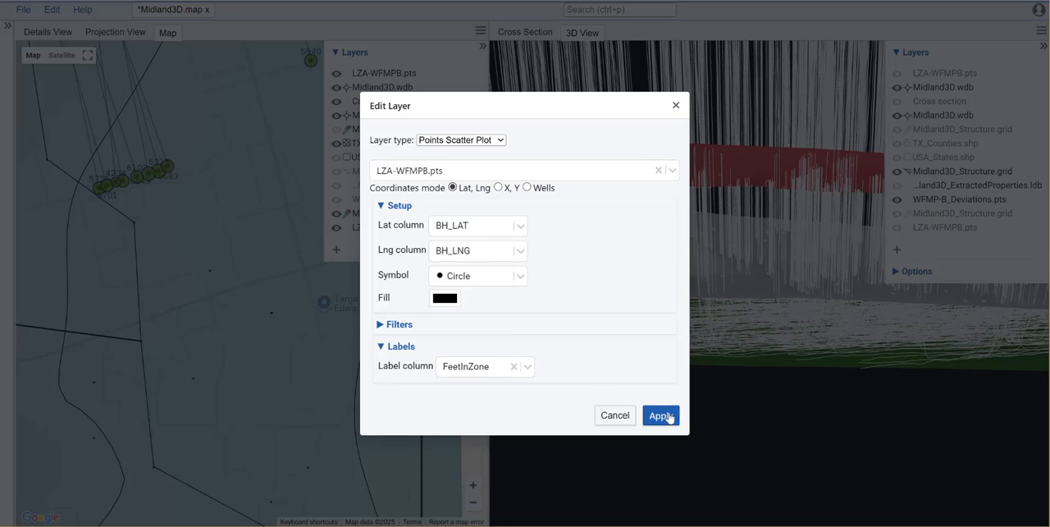
left_click(668, 418)
left_click_drag(191, 215, 294, 304)
scroll(280, 293, "up", 1)
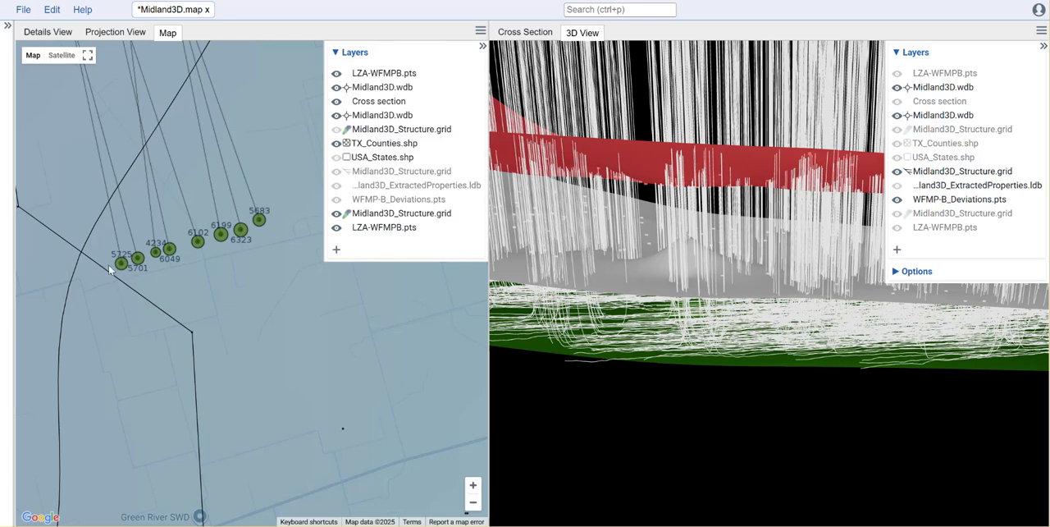
left_click_drag(285, 141, 282, 235)
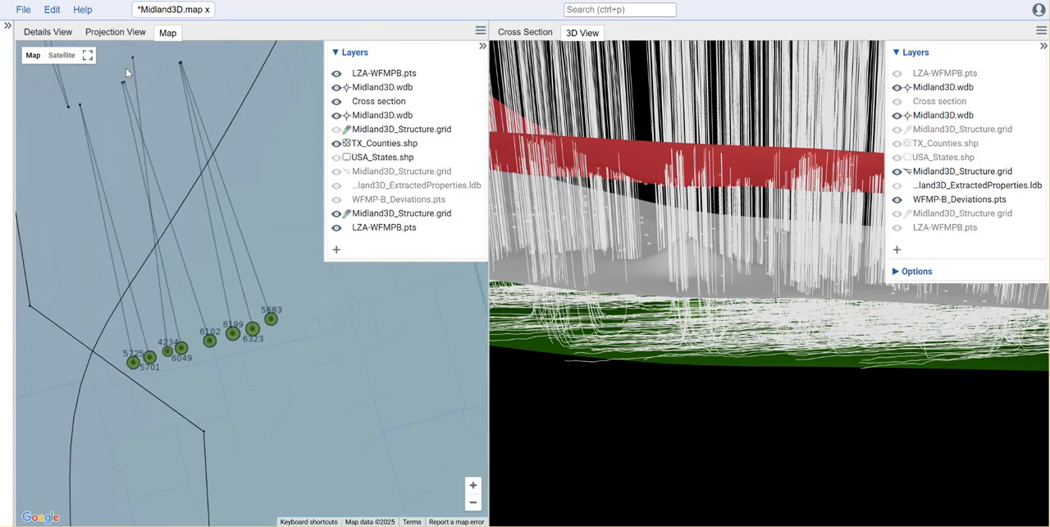